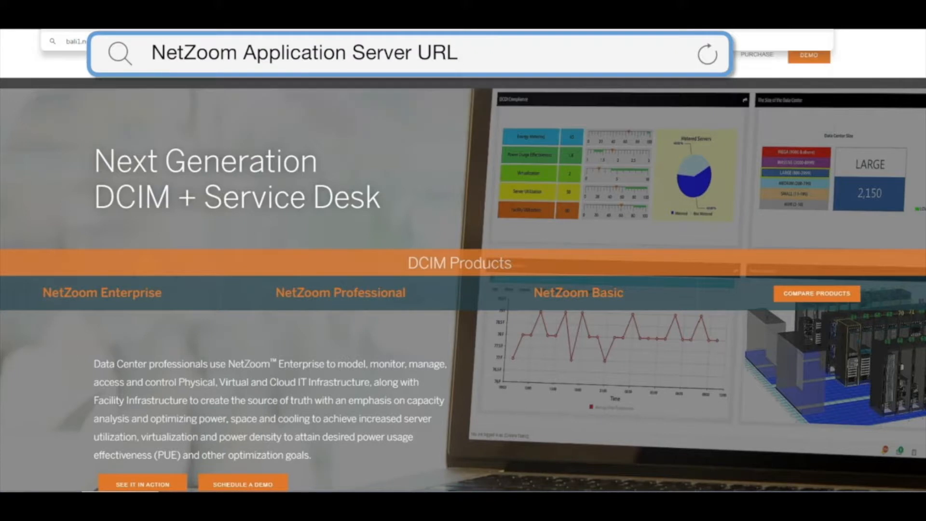
Load the NetZoom application server site and sign in with the account username and password.
key("Return")
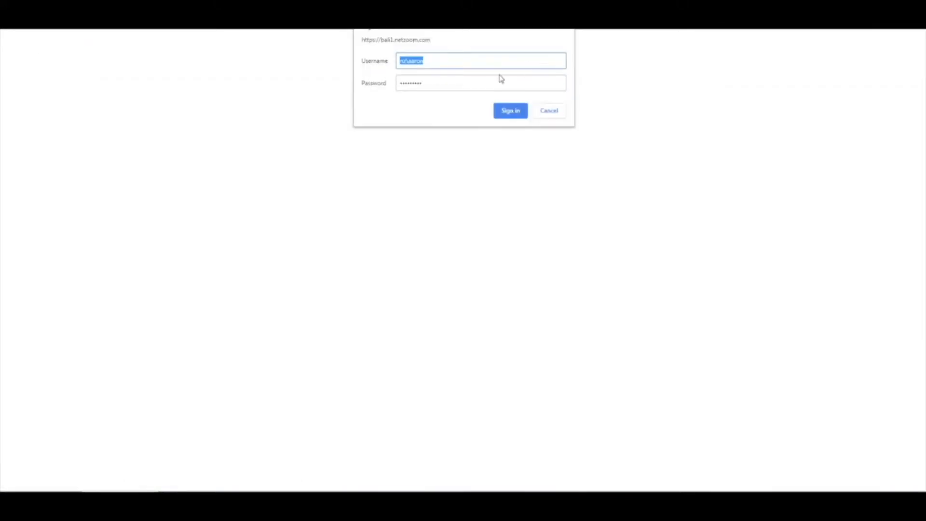
left_click_drag(427, 61, 411, 60)
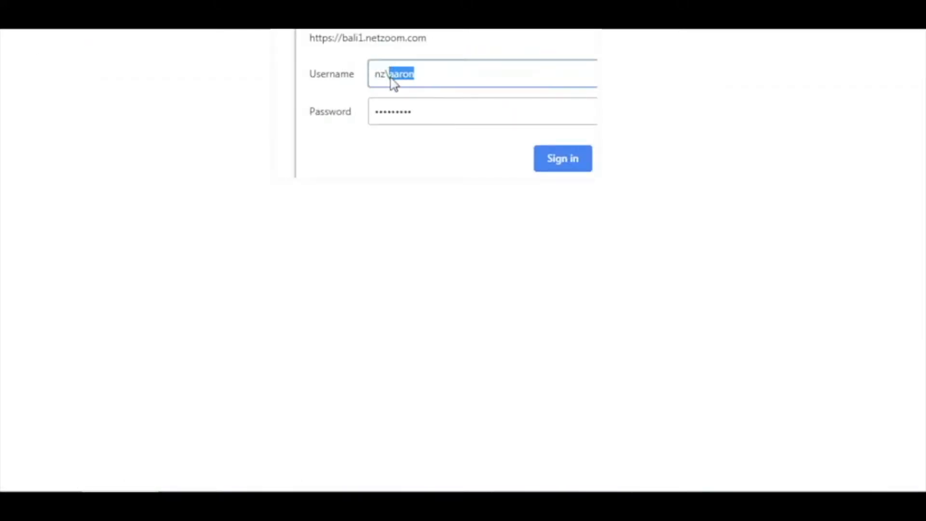
type("emily")
key("Tab")
type("••")
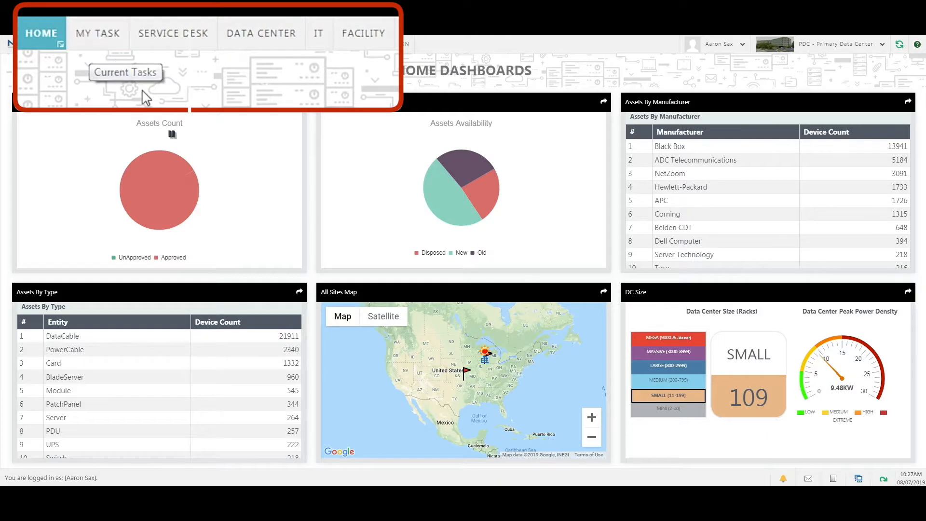
Go to the data center Change Desk, review the change requests, and show the plans for ticket SVC-6176.
left_click(248, 40)
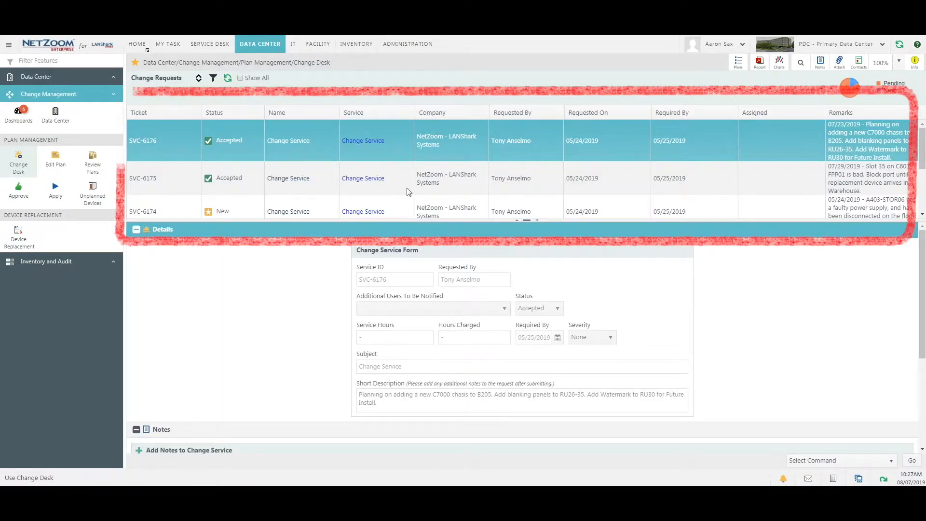
scroll(408, 192, "down", 5)
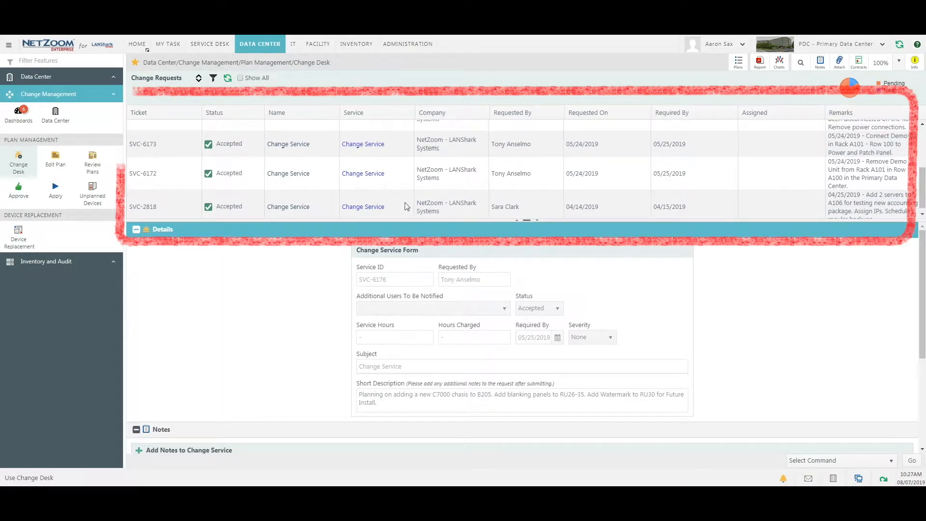
scroll(407, 206, "up", 5)
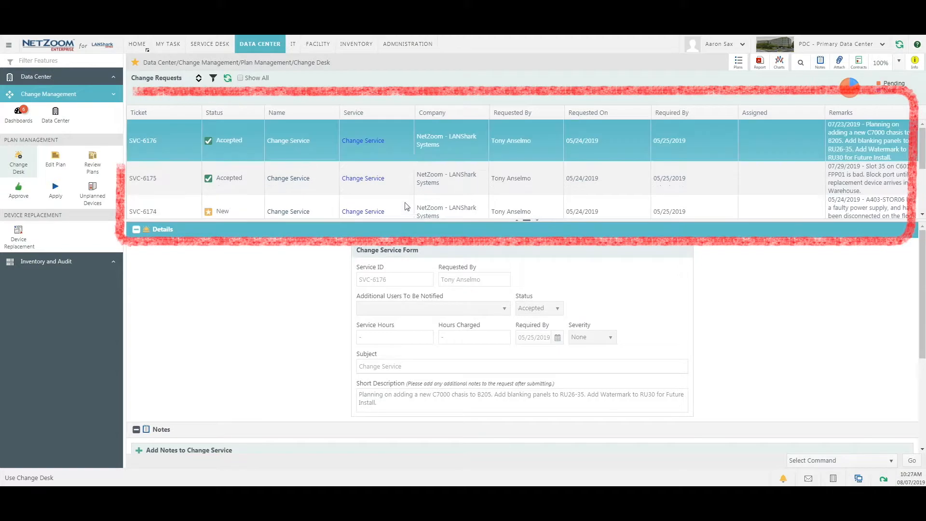
left_click(737, 62)
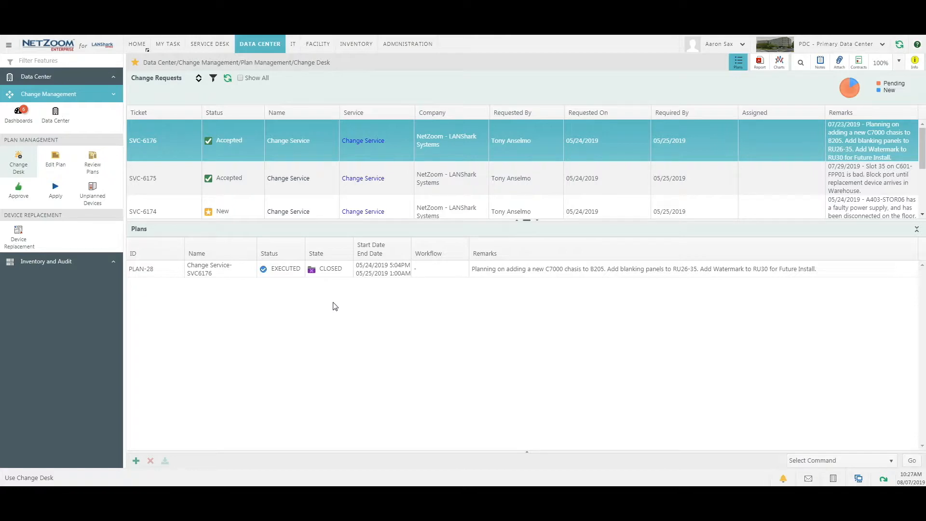
Add a plan to the selected change request and name it Change Service-6176-2, keeping the prefilled remarks.
left_click(136, 461)
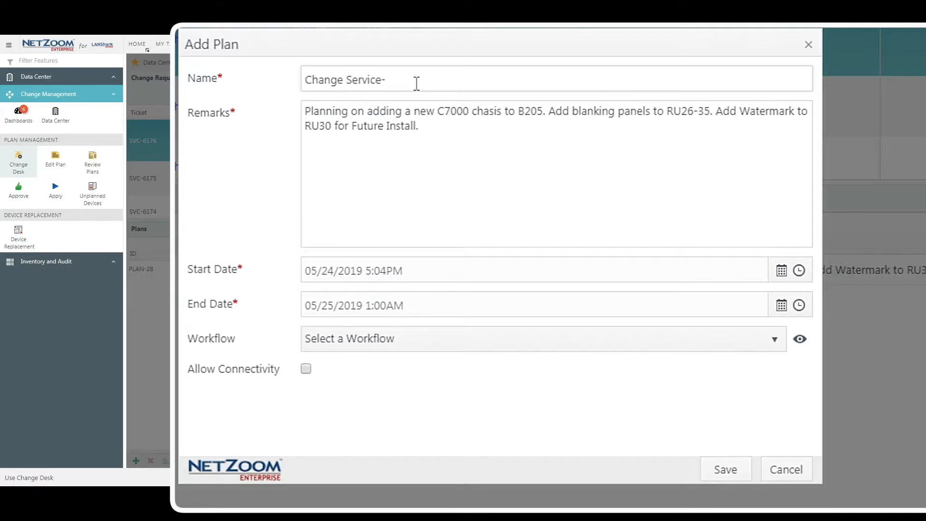
type("6176-2")
left_click(417, 126)
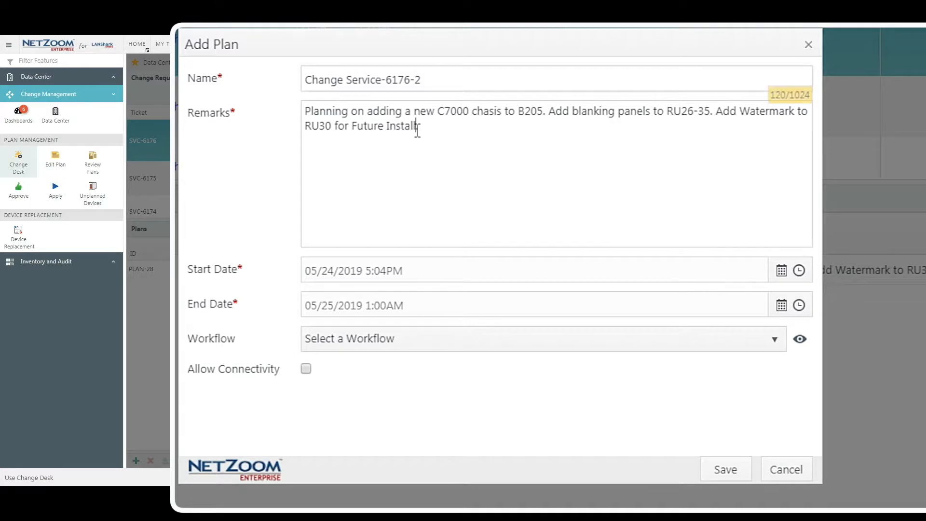
Schedule the plan from 08/07/2019 12:00AM to 08/08/2019 5:04PM with connectivity allowed, and save it.
left_click(781, 271)
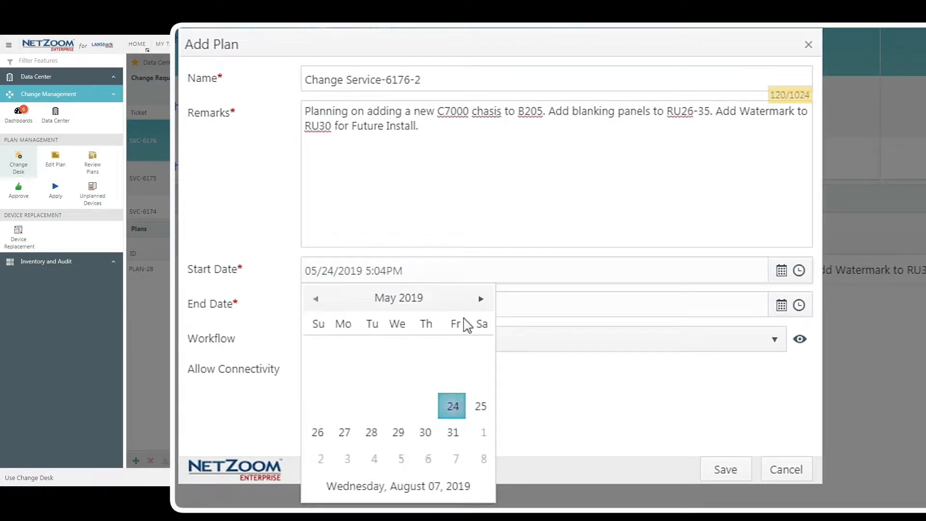
left_click(481, 299)
left_click(481, 299)
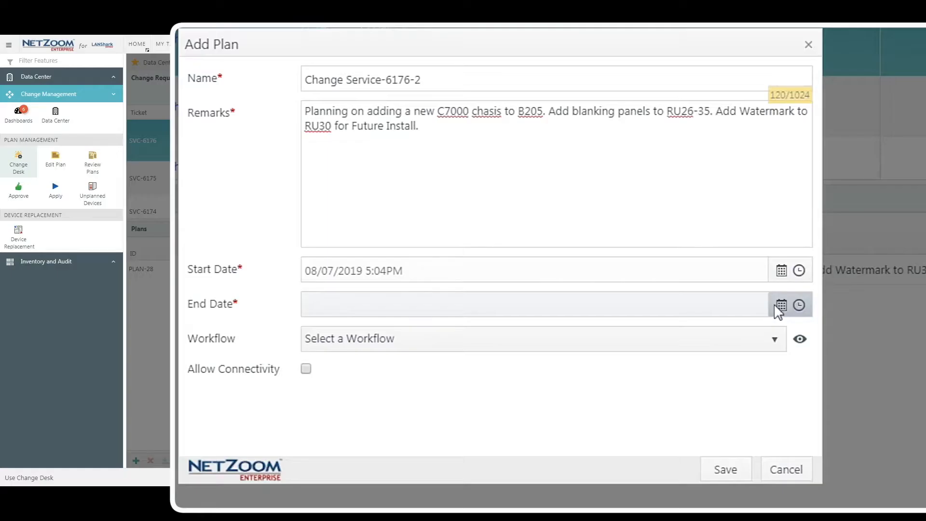
left_click(759, 315)
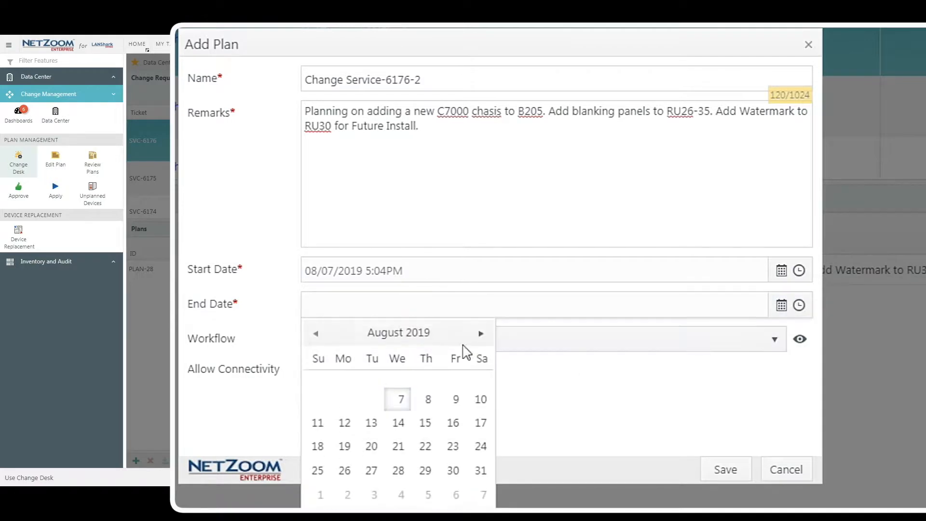
left_click(426, 399)
left_click(798, 270)
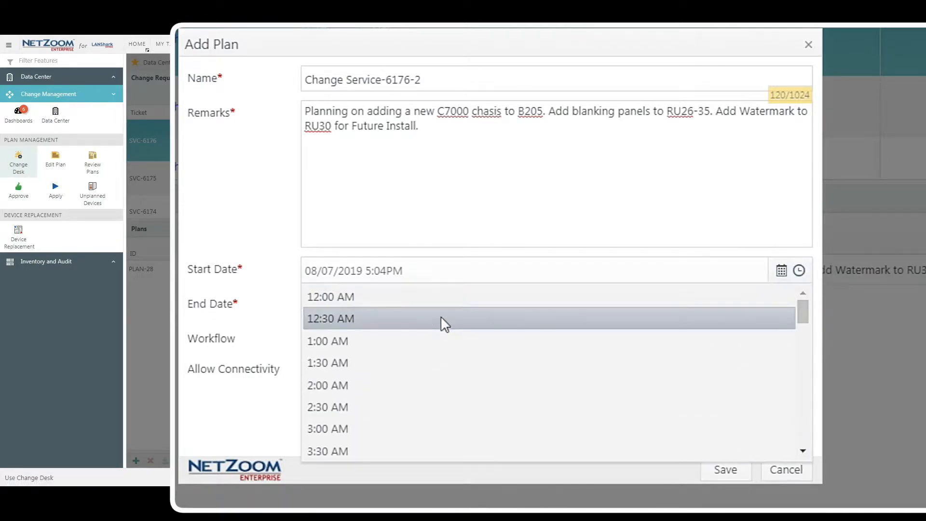
left_click(410, 309)
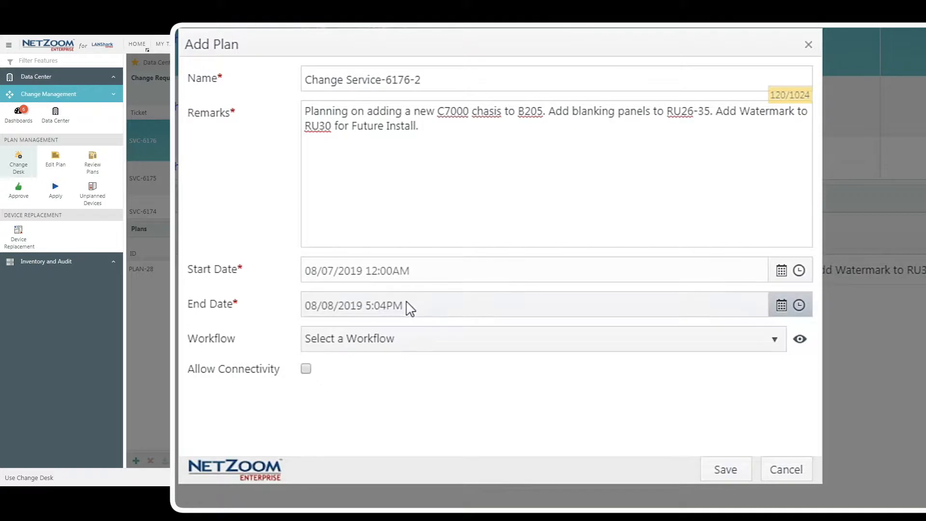
left_click(307, 369)
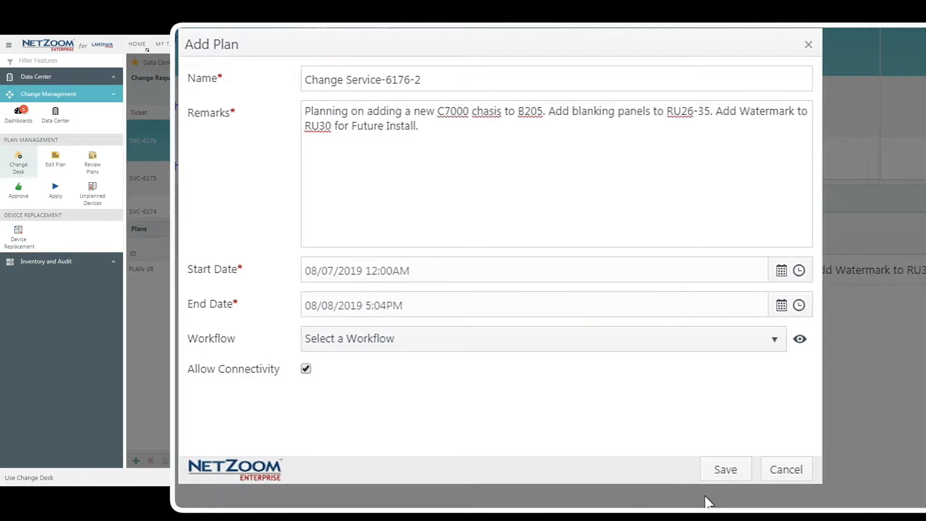
left_click(720, 473)
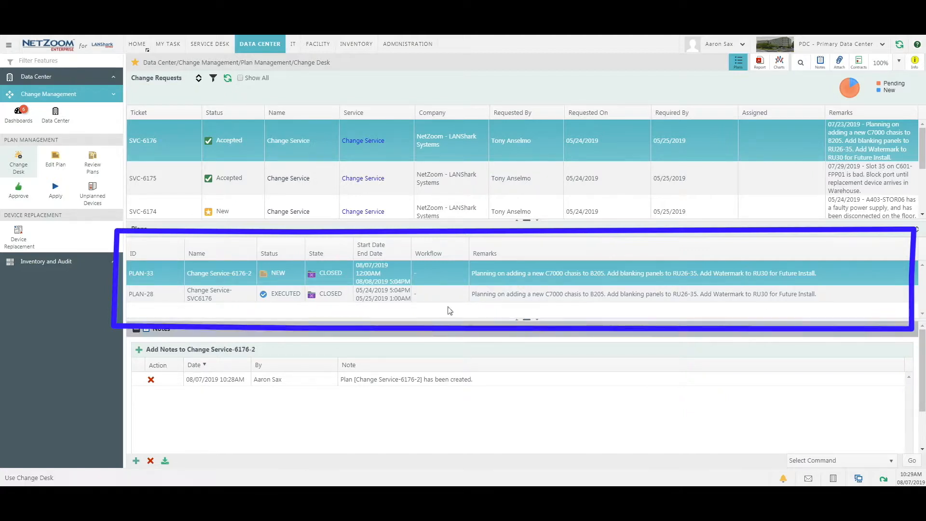
Run the Accept Plan command on Change Service-6176-2 and add the prefilled [Request Accepted] note.
left_click(842, 460)
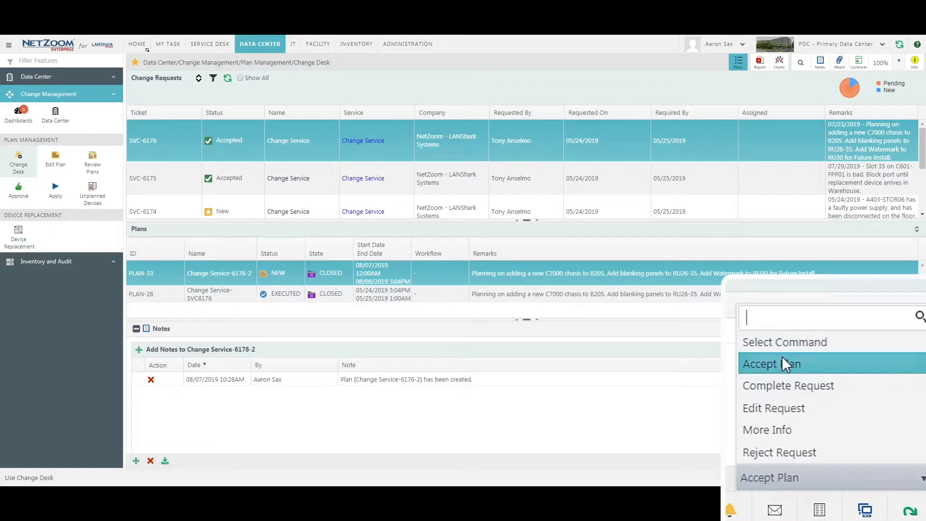
left_click(781, 357)
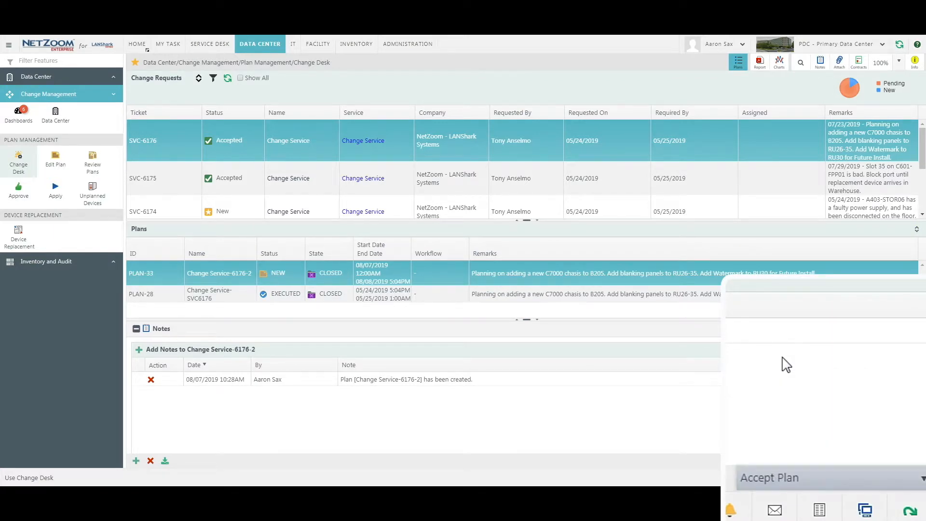
left_click(913, 464)
left_click(505, 203)
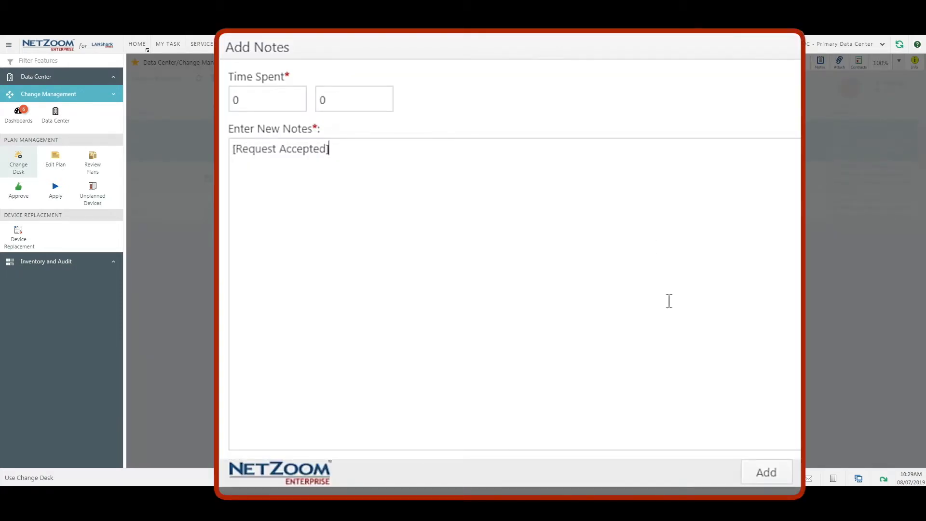
left_click(766, 472)
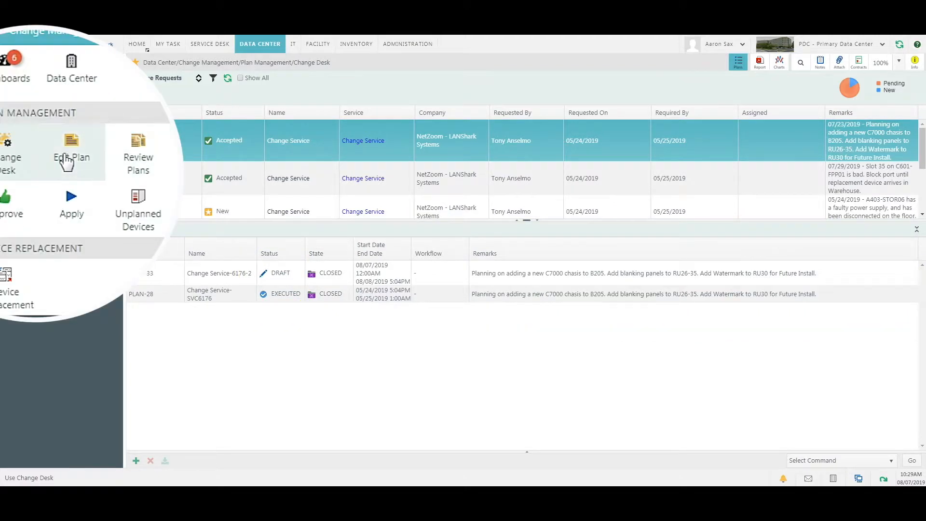
Open the draft plan Change Service-6176-2 for editing.
left_click(58, 163)
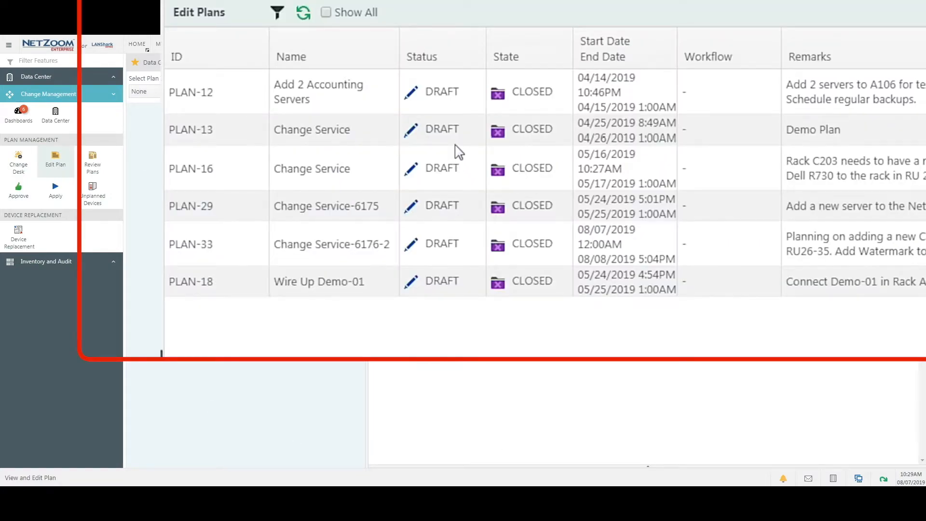
left_click(463, 246)
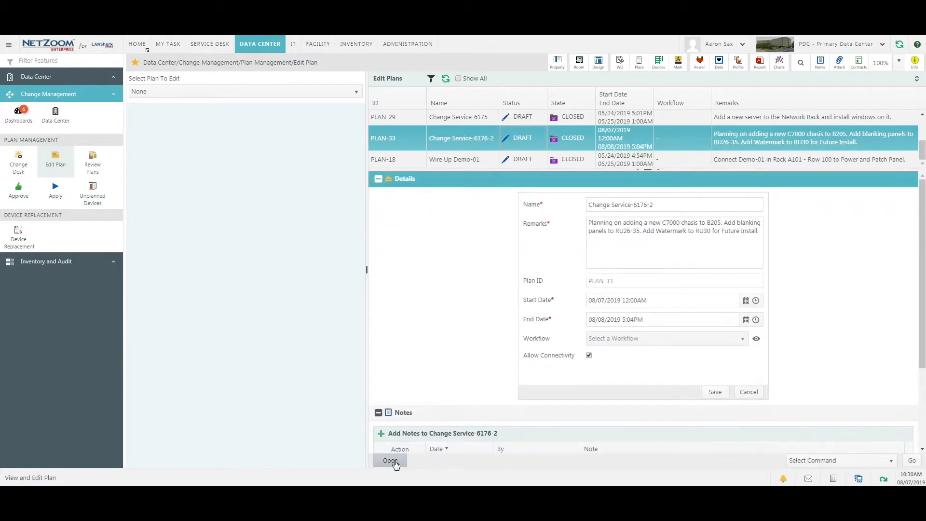
left_click(395, 462)
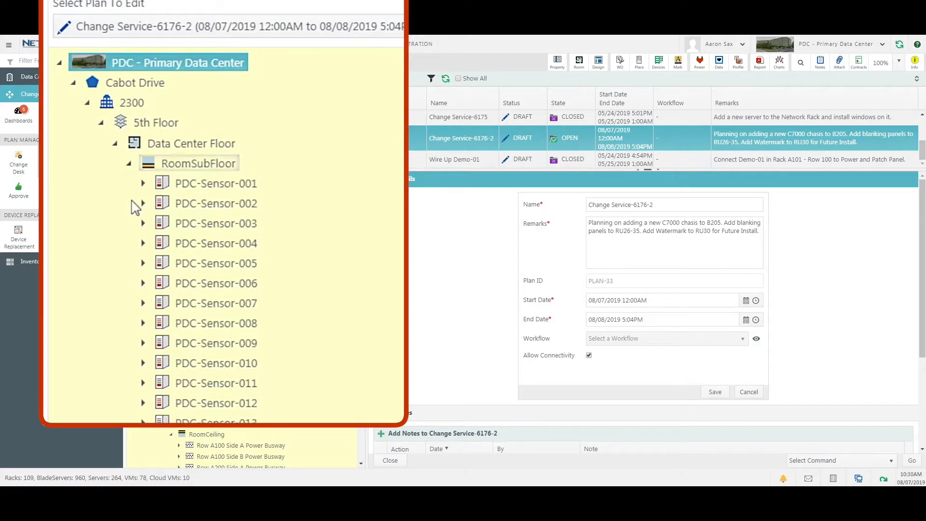
Collapse the subfloor and ceiling branches of the Data Center Floor, and expand Zone A, Row A100 down to rack A101.
left_click(129, 163)
left_click(129, 284)
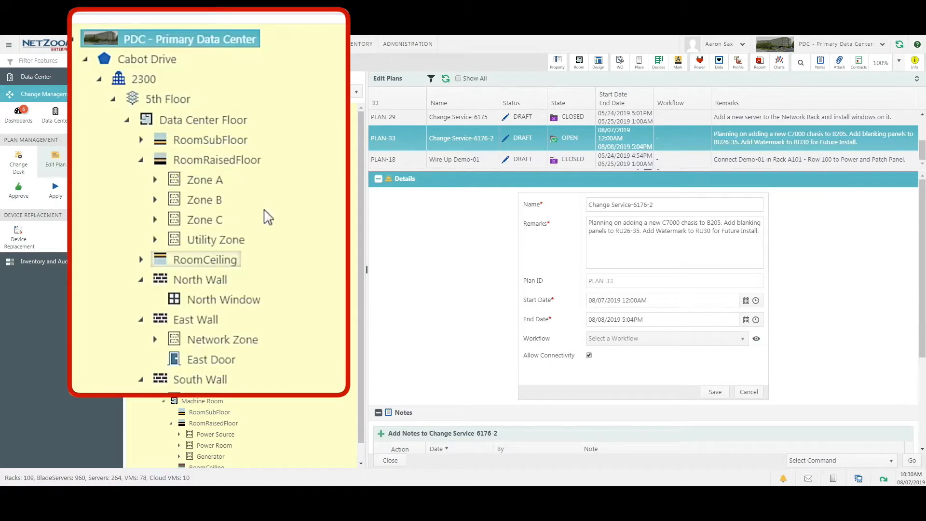
left_click(156, 180)
left_click(168, 200)
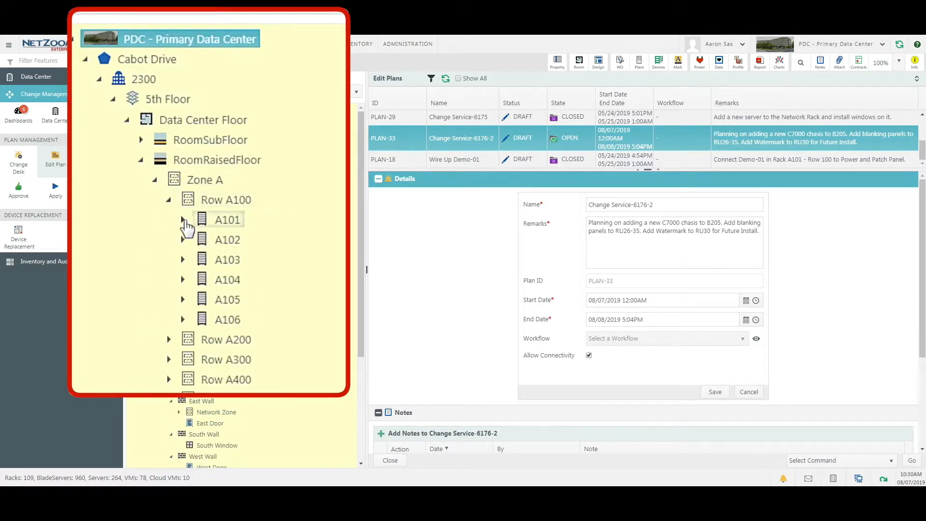
left_click(184, 220)
List the devices in the Inventory - New store, and select and expand Demo-02 under Site-Loading Dock.
left_click(658, 62)
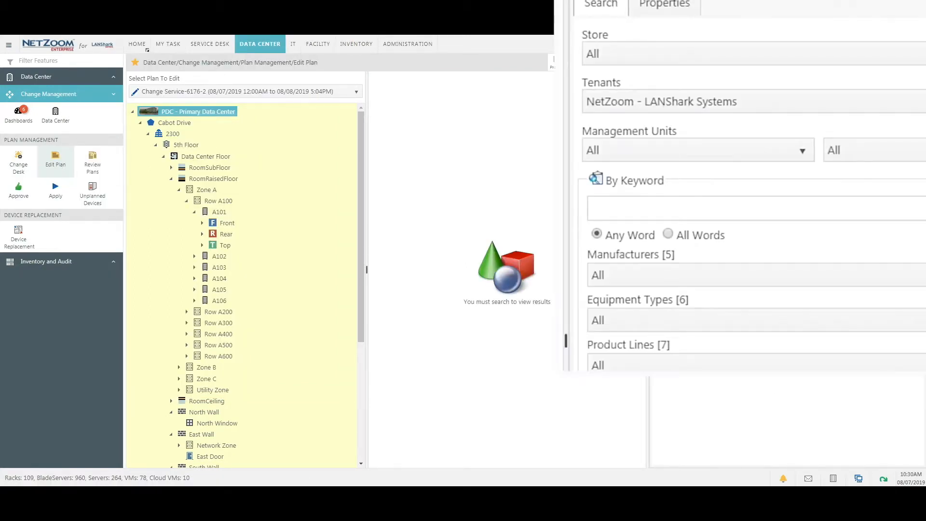
left_click(646, 57)
left_click(627, 126)
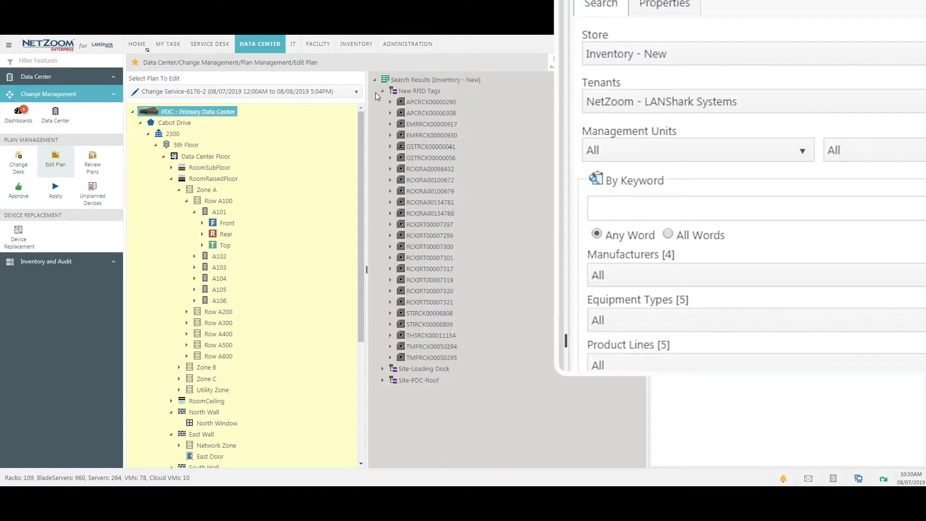
left_click(382, 90)
left_click(382, 102)
left_click(413, 114)
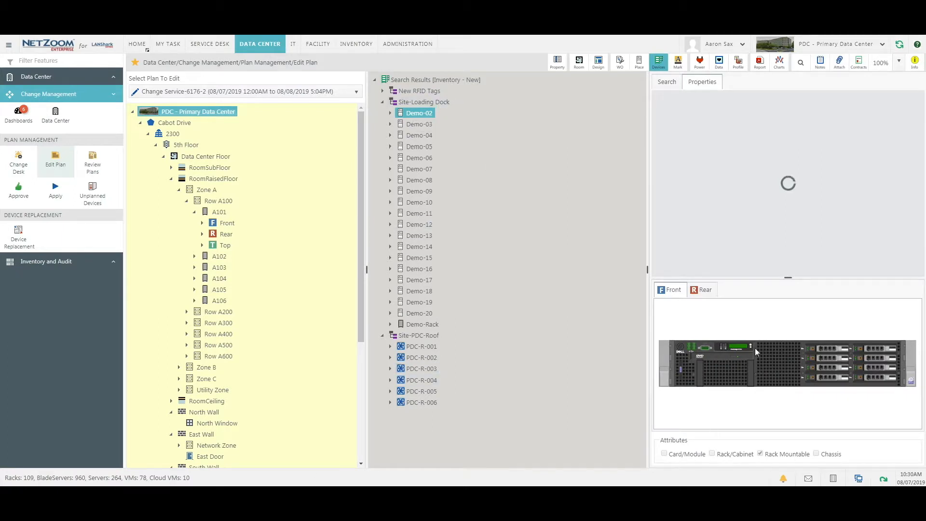
left_click(390, 113)
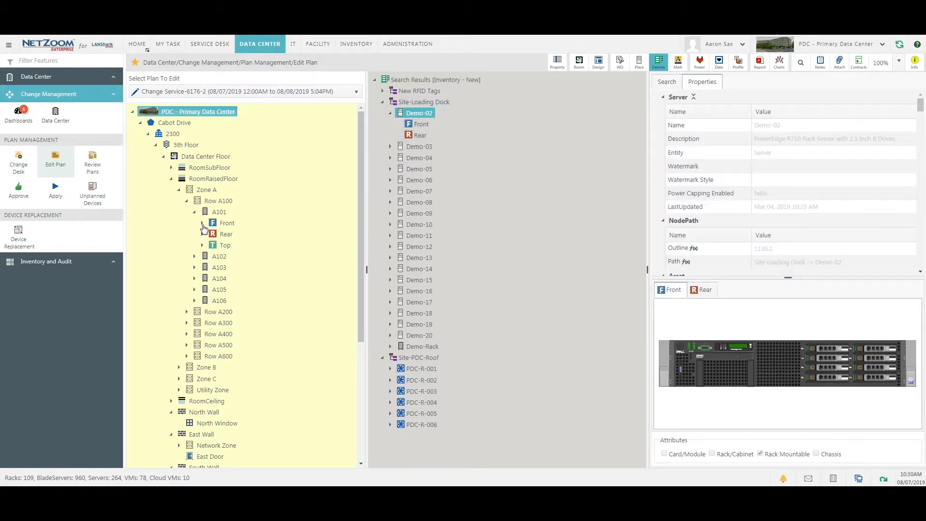
Mount the front of Demo-02 at RU#30 on the front of rack A101, occupying both sides, and save the device.
left_click(202, 223)
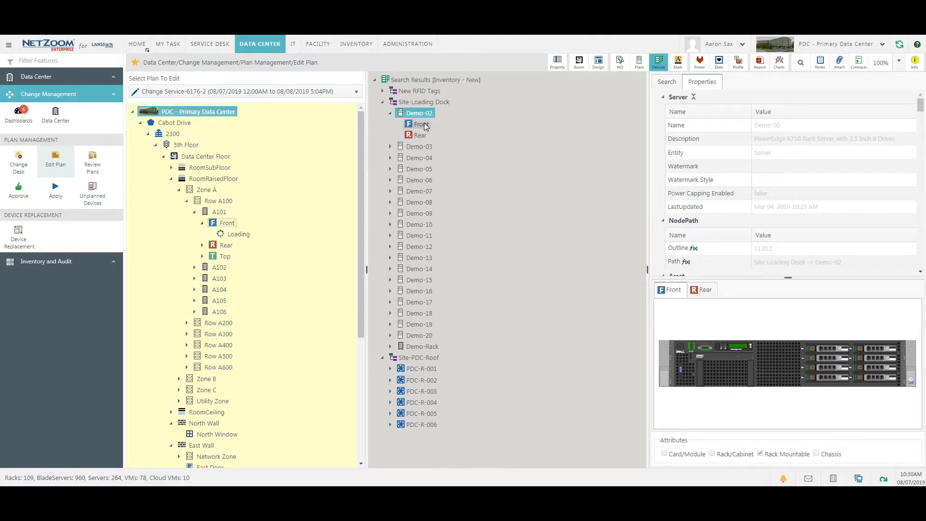
left_click(210, 245)
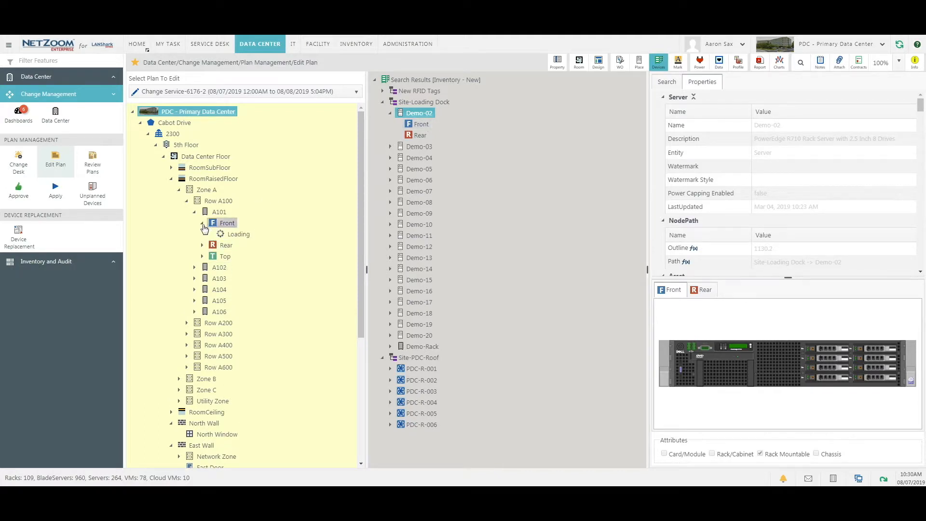
scroll(217, 241, "down", 1)
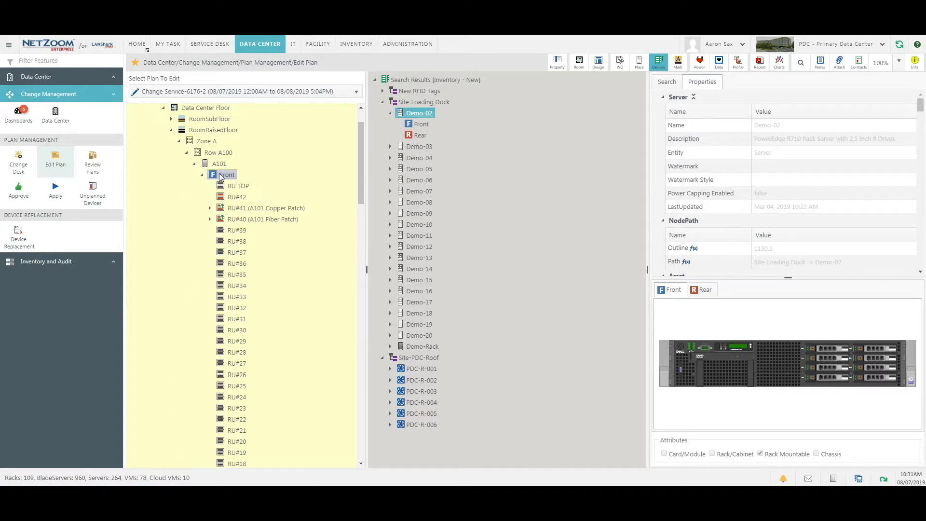
left_click_drag(421, 126, 232, 332)
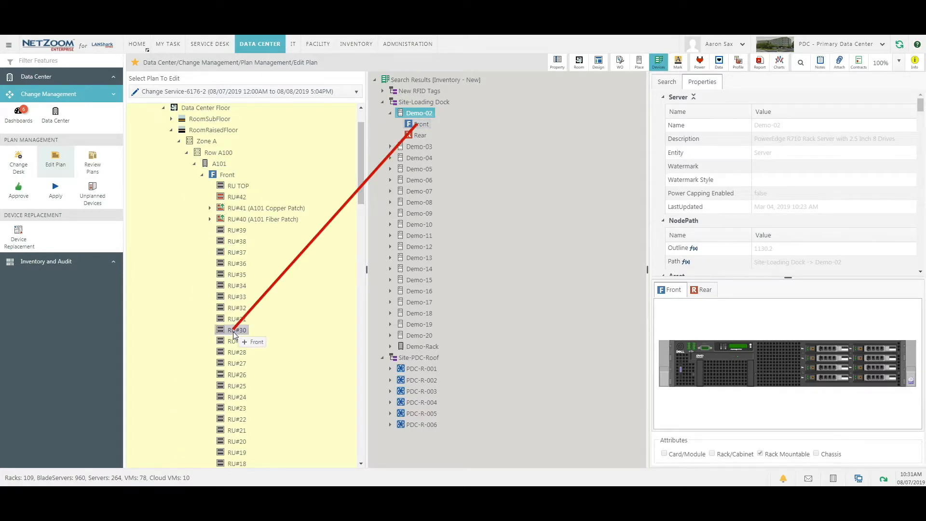
left_click_drag(233, 331, 232, 331)
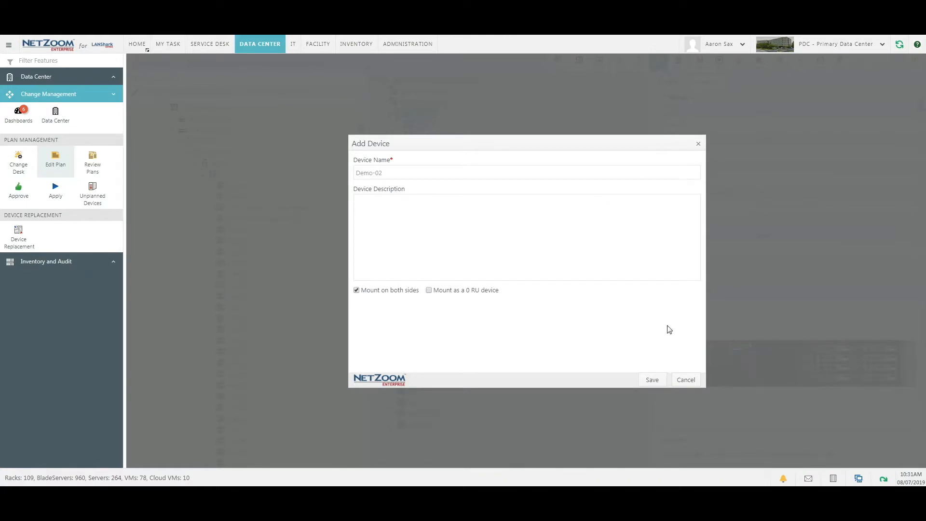
left_click(646, 379)
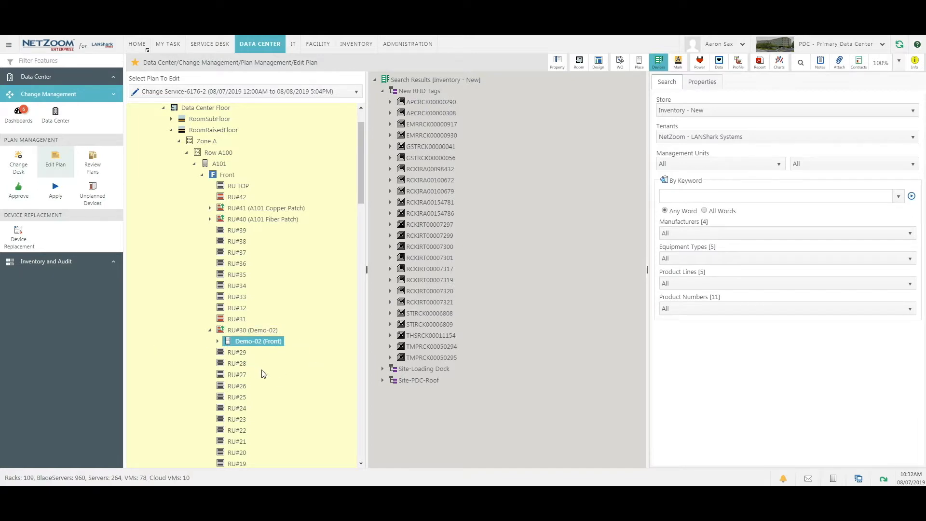
List the work orders of the open plan Change Service-6176-2 and add the work order instruction "Install Windows Server 2016".
left_click(621, 63)
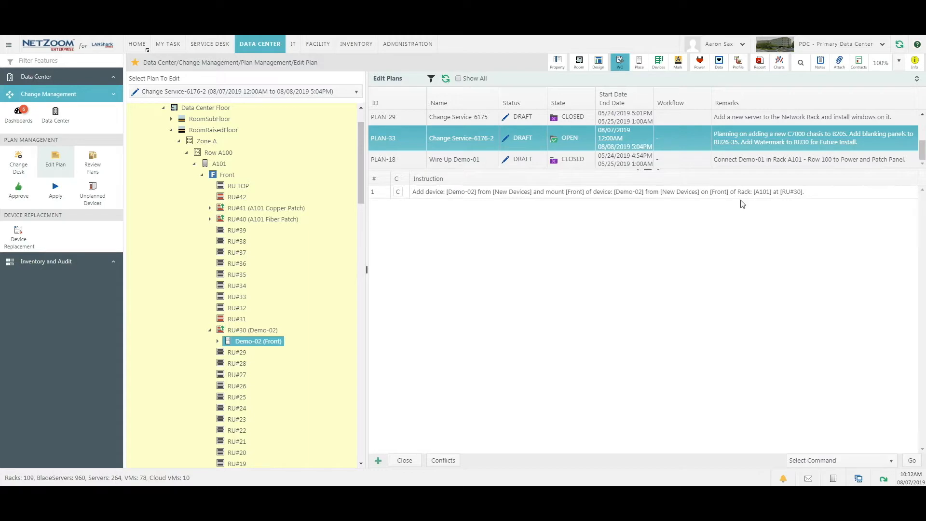
scroll(232, 270, "down", 1)
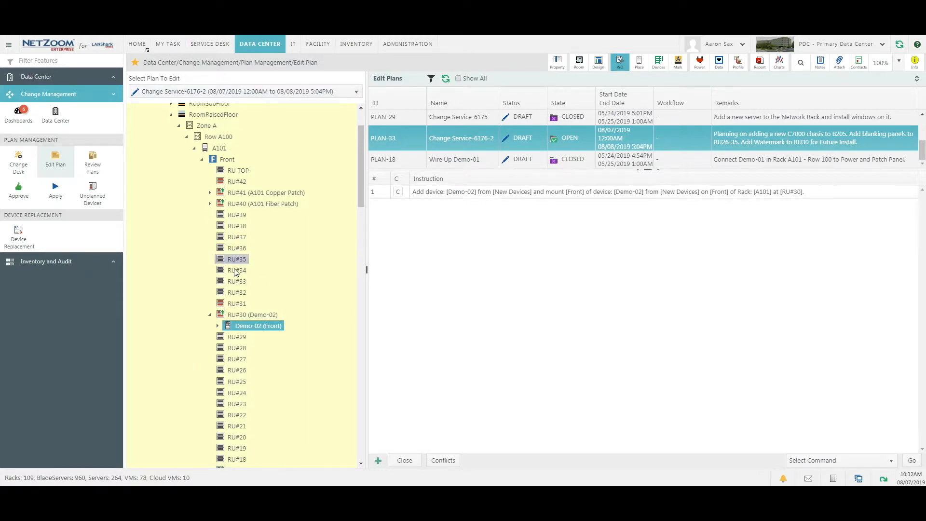
scroll(239, 275, "up", 2)
scroll(260, 345, "down", 1)
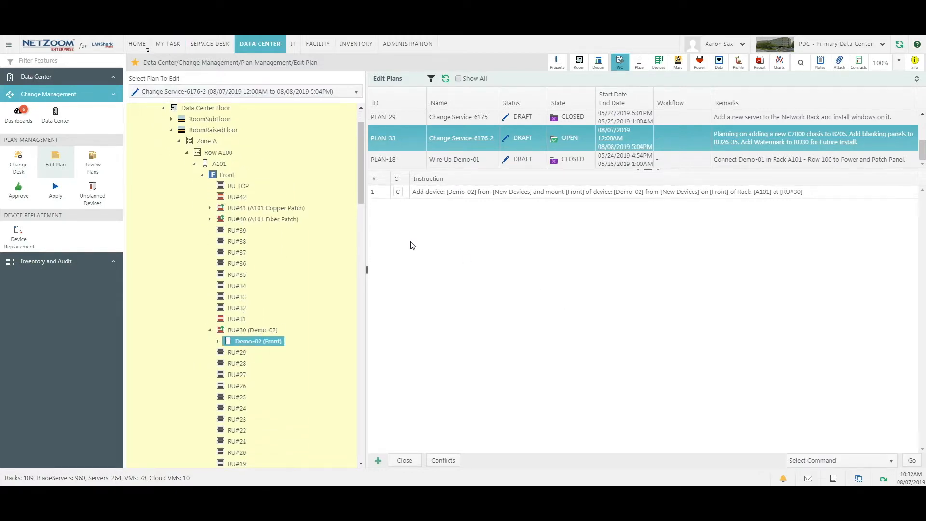
left_click(378, 460)
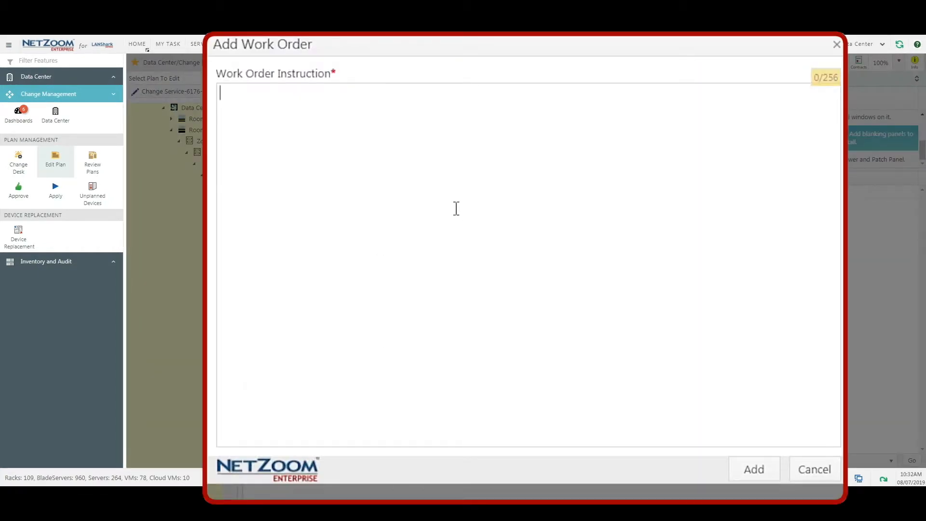
type("Install Windo")
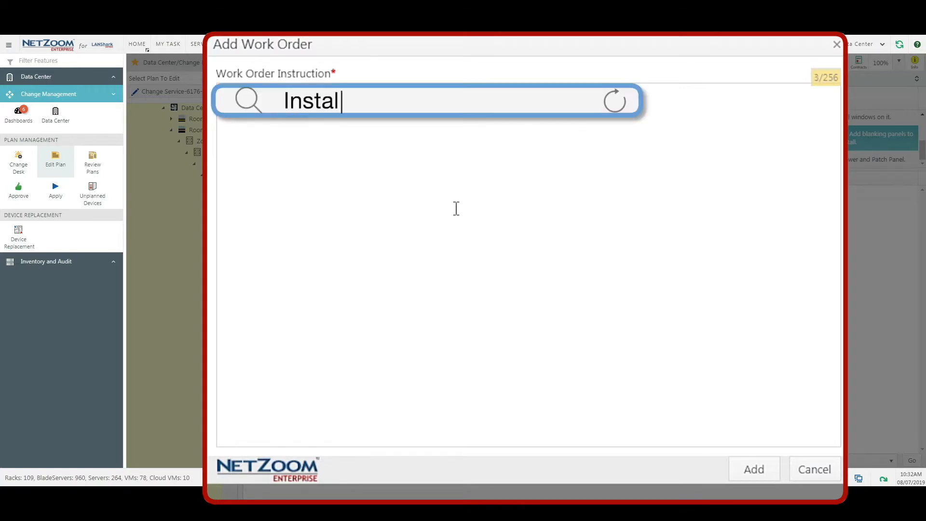
type("ws Server 2016")
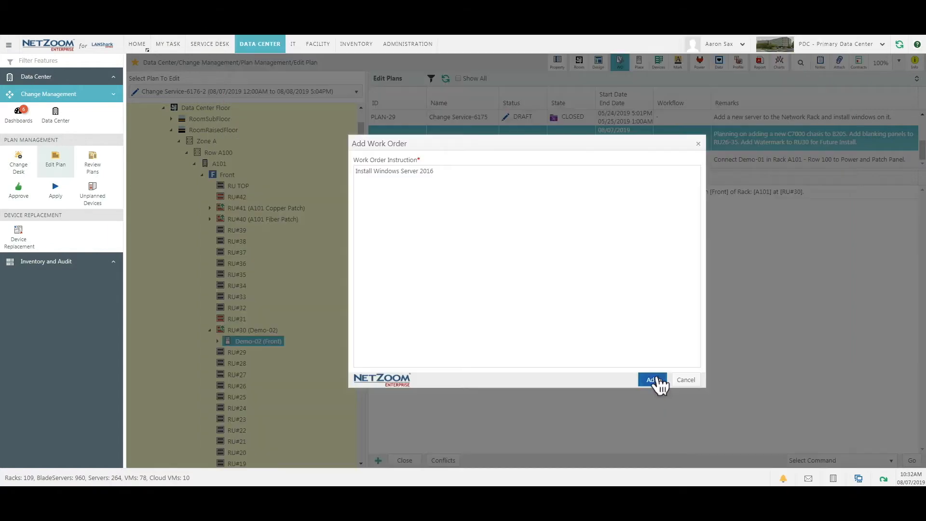
left_click(753, 469)
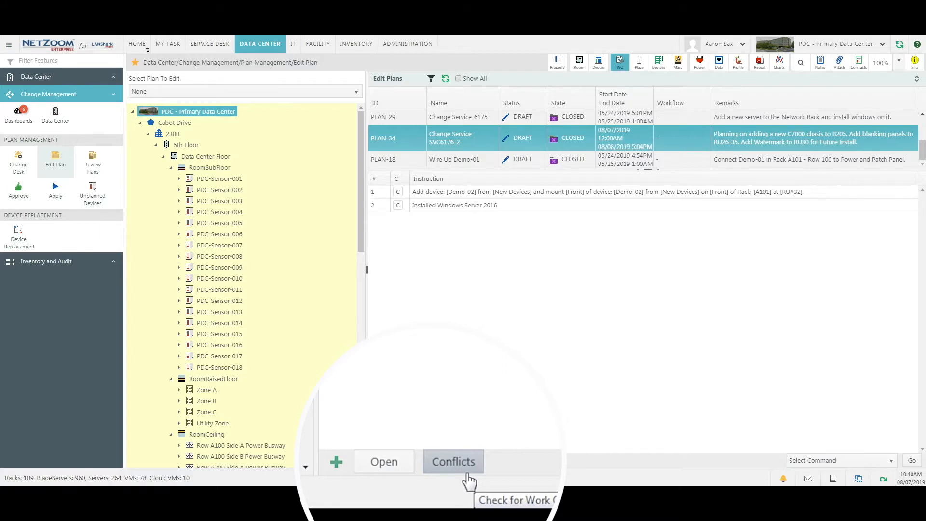
Check the plan's work orders for conflicts and submit the plan as Plan Pending Approval with the default note.
left_click(448, 462)
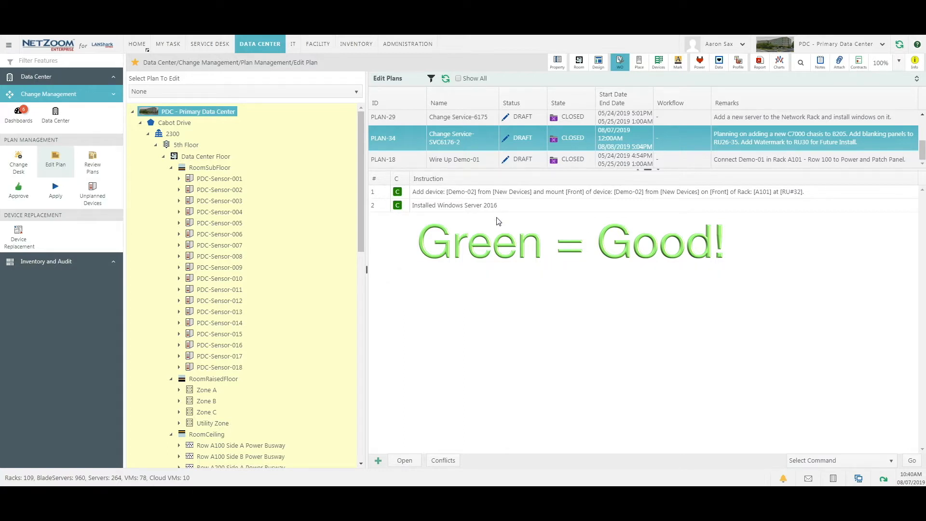
left_click(805, 463)
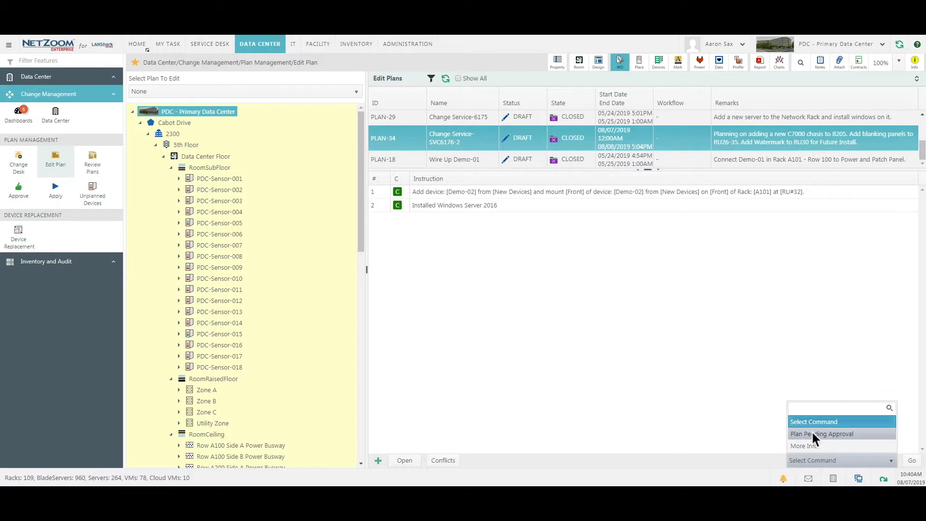
left_click(811, 433)
left_click(911, 462)
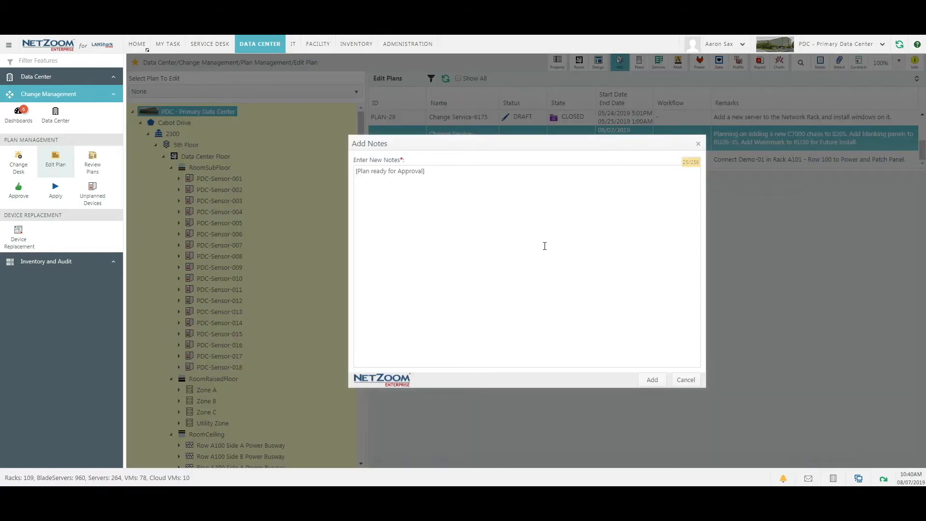
left_click(653, 380)
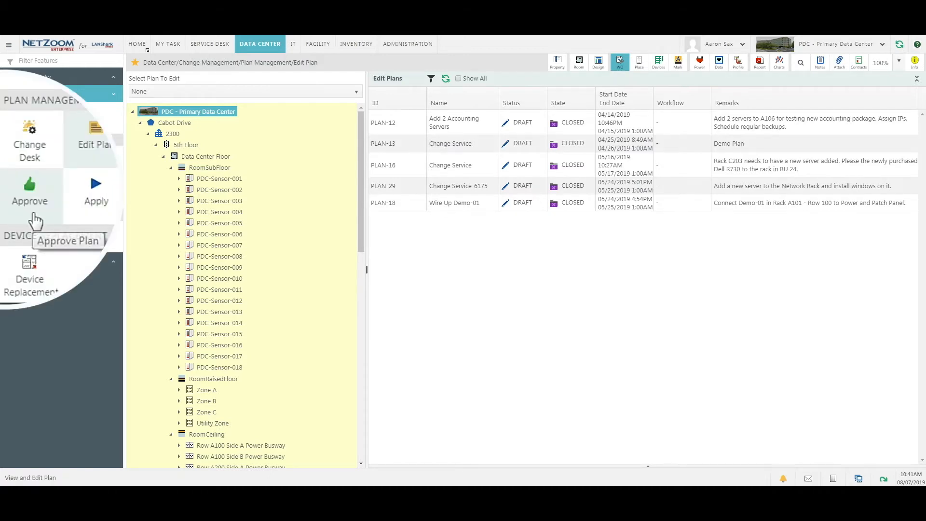
Open the pending plan Change Service-SVC6176-2 for review, close it, and approve it.
left_click(21, 198)
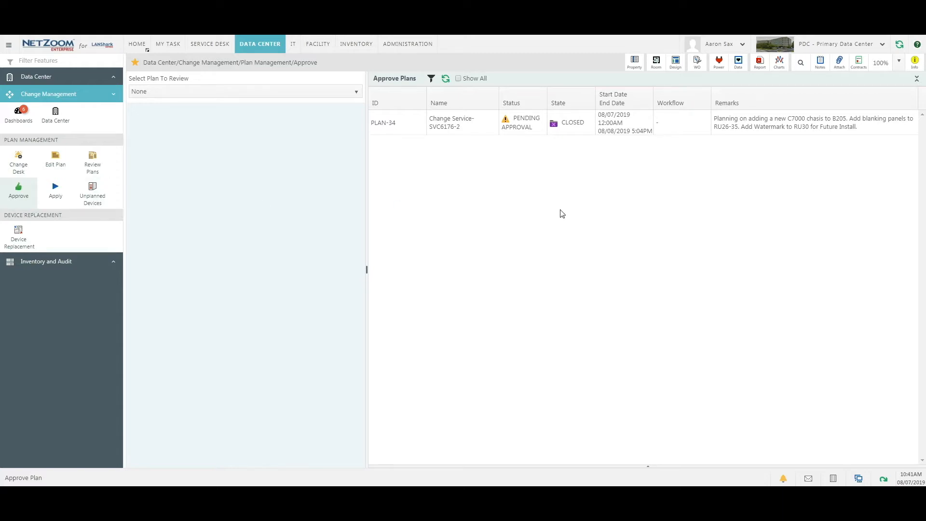
left_click(572, 121)
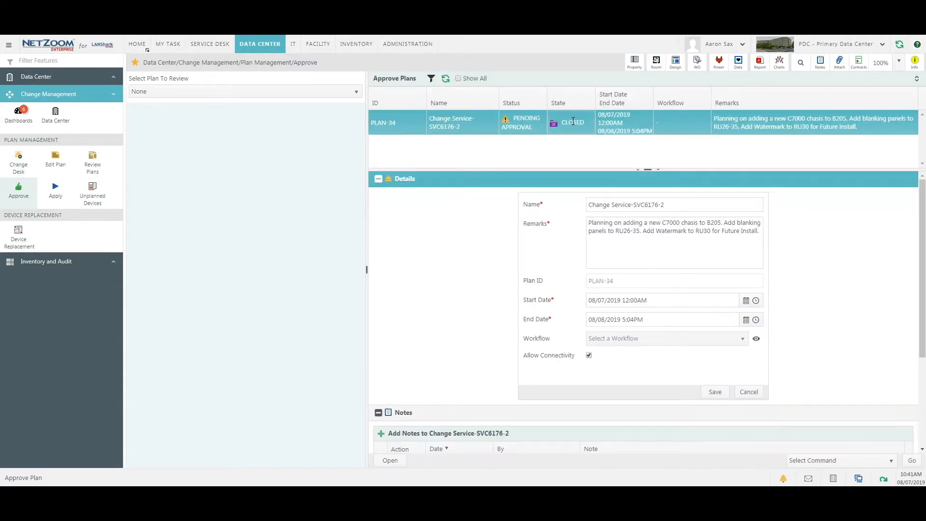
left_click(389, 460)
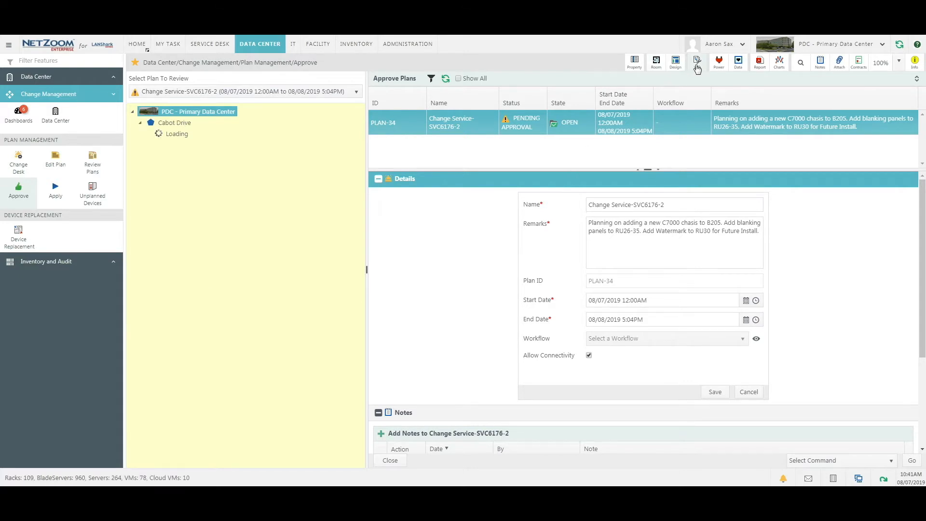
left_click(397, 458)
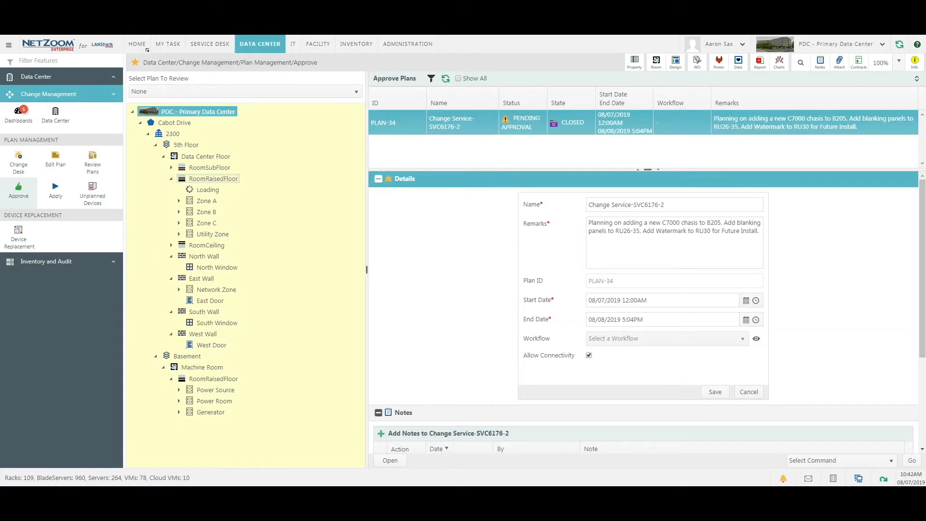
left_click(849, 462)
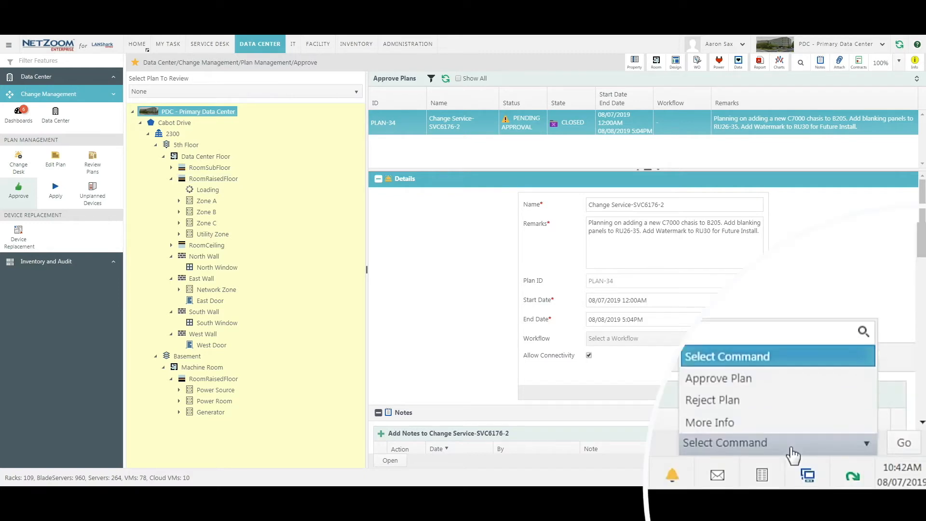
left_click(770, 378)
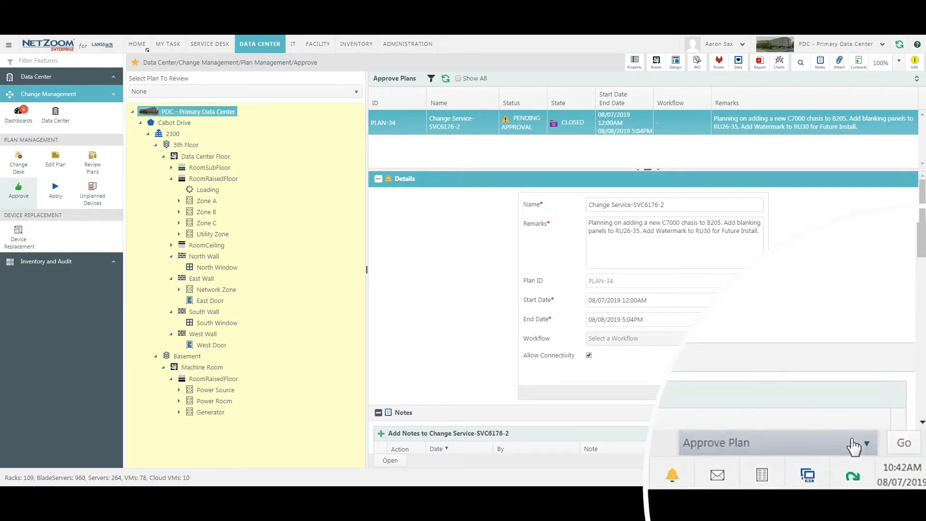
left_click(895, 447)
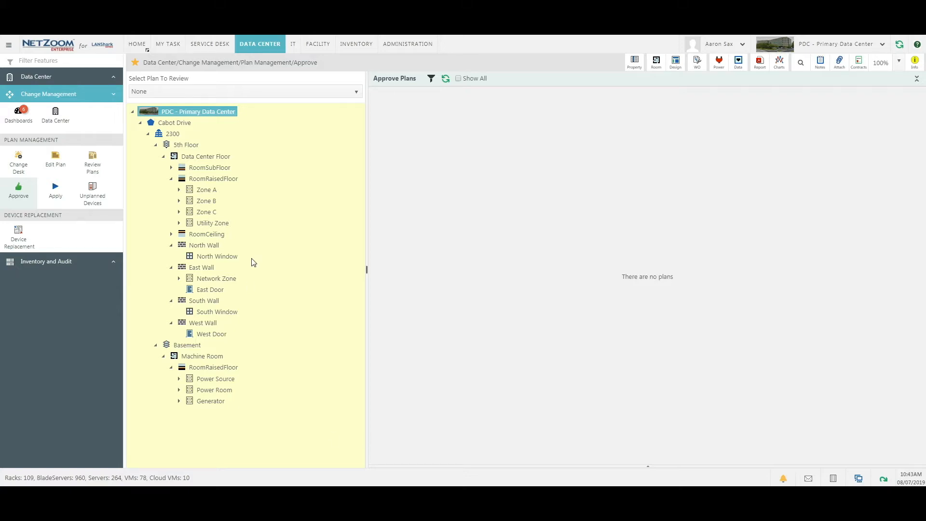
List the work orders of the approved plan Change Service-SVC6176-2 for applying and check them for conflicts.
left_click(57, 194)
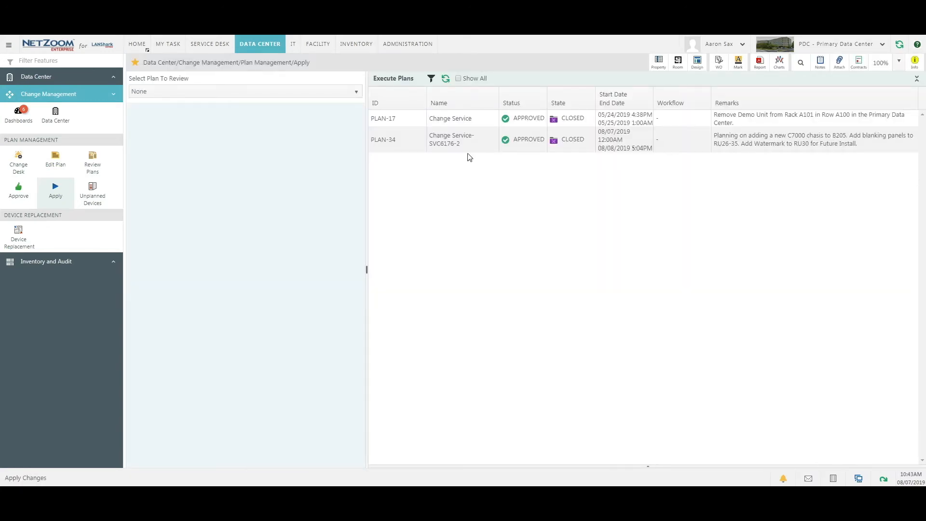
left_click(468, 141)
left_click(716, 64)
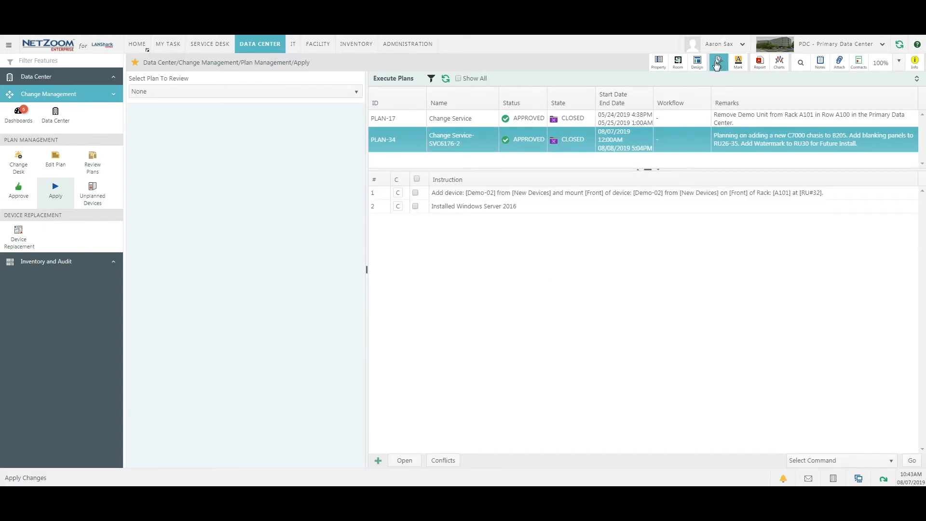
left_click(448, 465)
Execute the plan for the work order that mounts Demo-02 in rack A101, adding the default [Plan Executed] note.
left_click(820, 460)
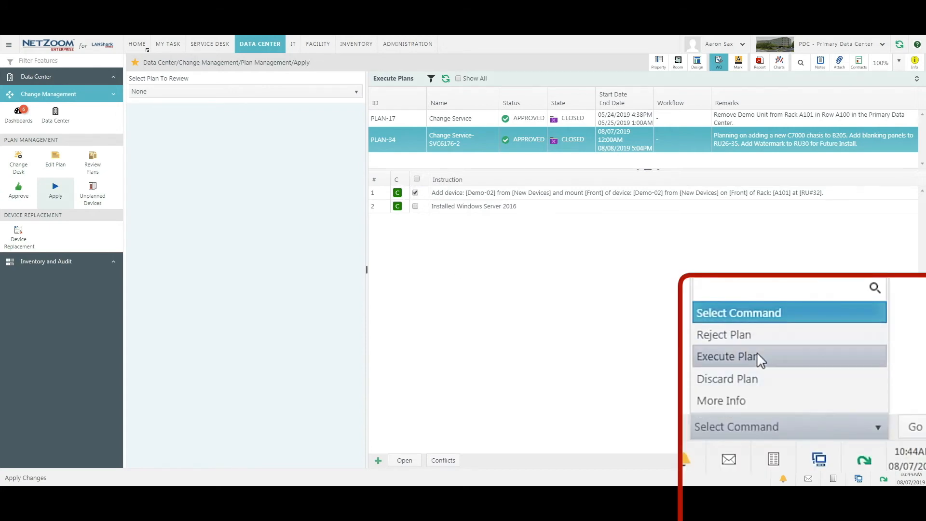
left_click(756, 352)
left_click(911, 460)
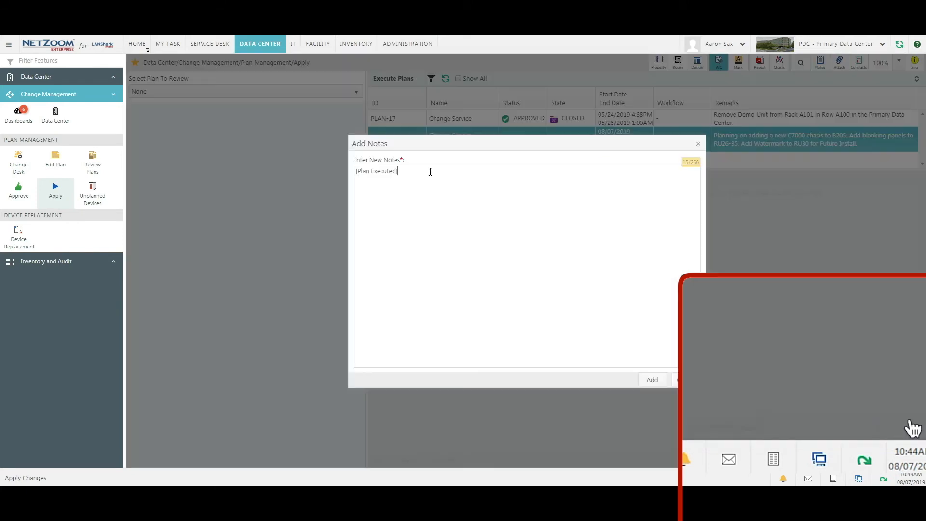
left_click(652, 379)
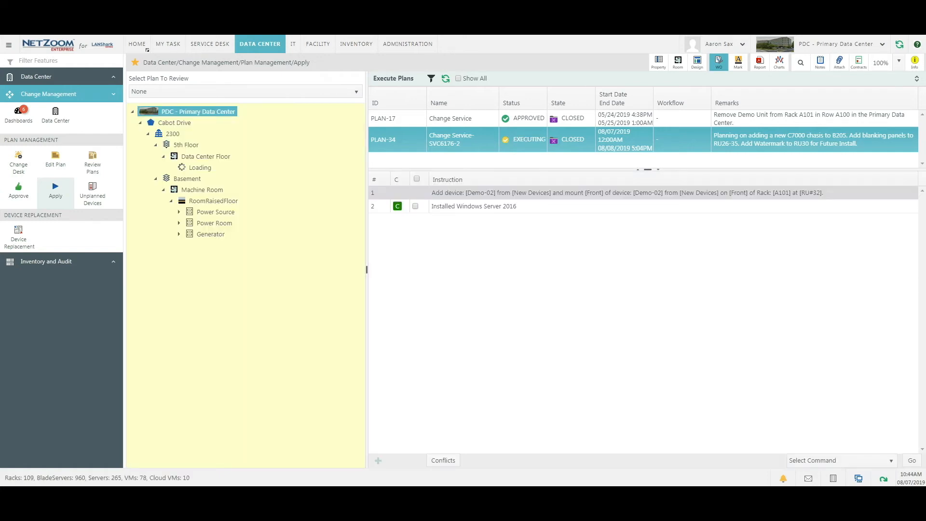
Select the Installed Windows Server 2016 work order and run Discard Plan on Change Service-SVC6176-2, adding the note.
left_click(415, 206)
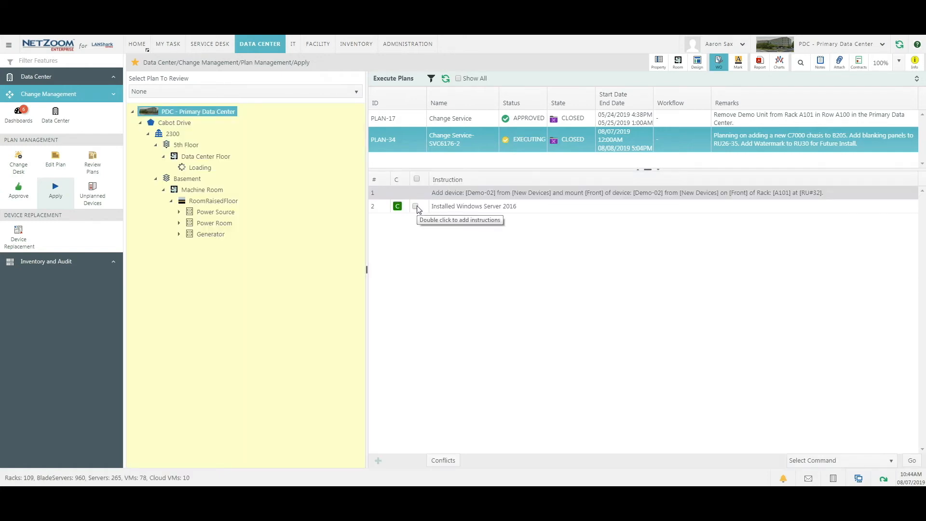
left_click(810, 459)
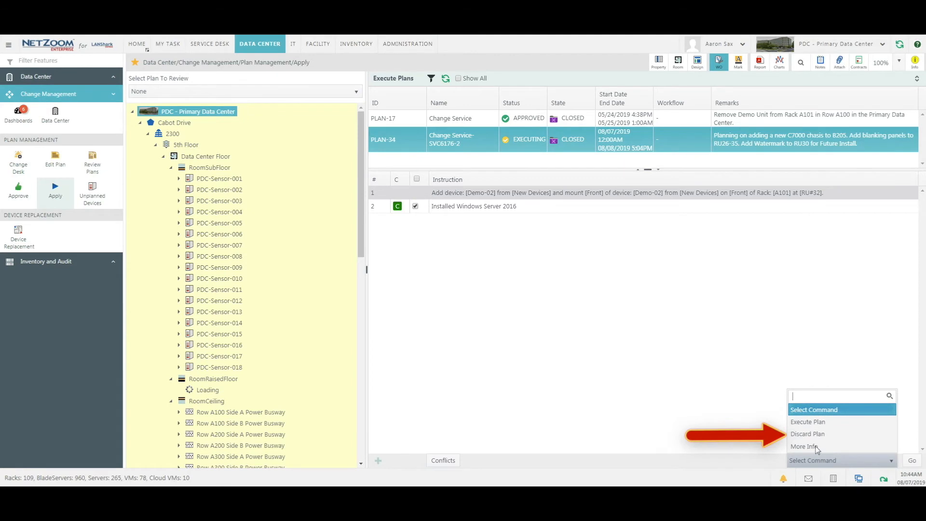
left_click(825, 434)
left_click(912, 460)
left_click(651, 380)
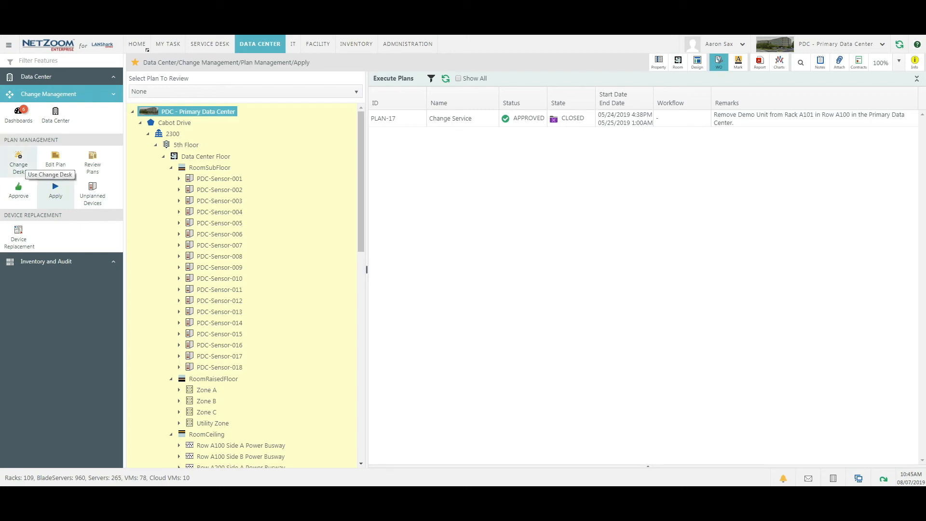
Complete the accepted change request SVC-6176 in the Change Desk, confirming it and adding the note.
left_click(20, 160)
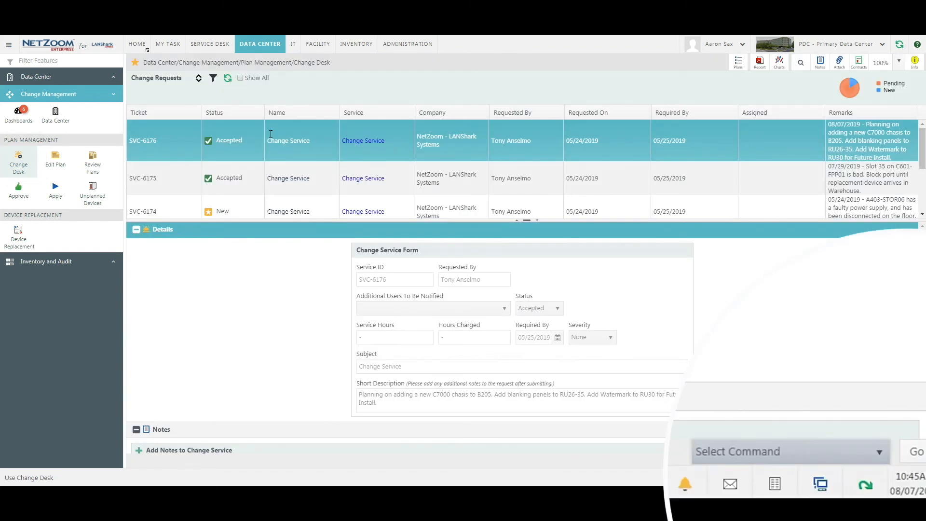
left_click(807, 458)
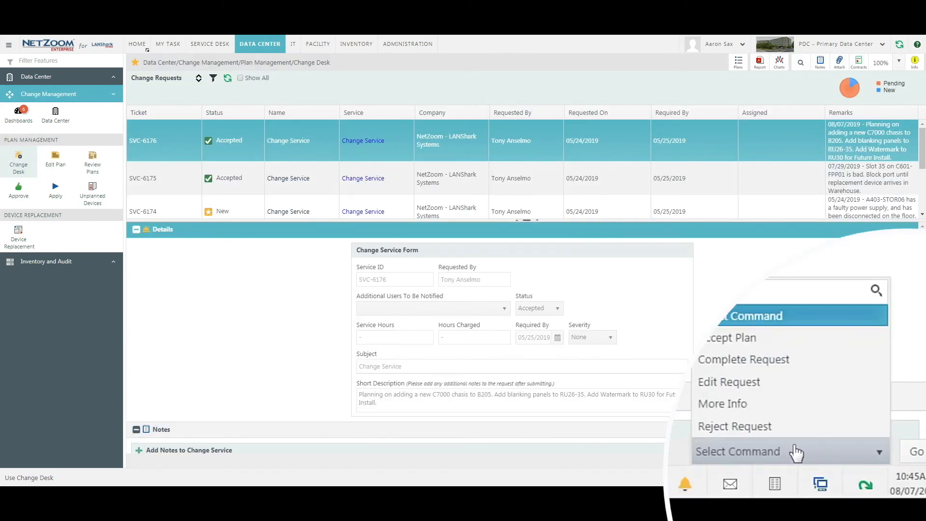
left_click(819, 409)
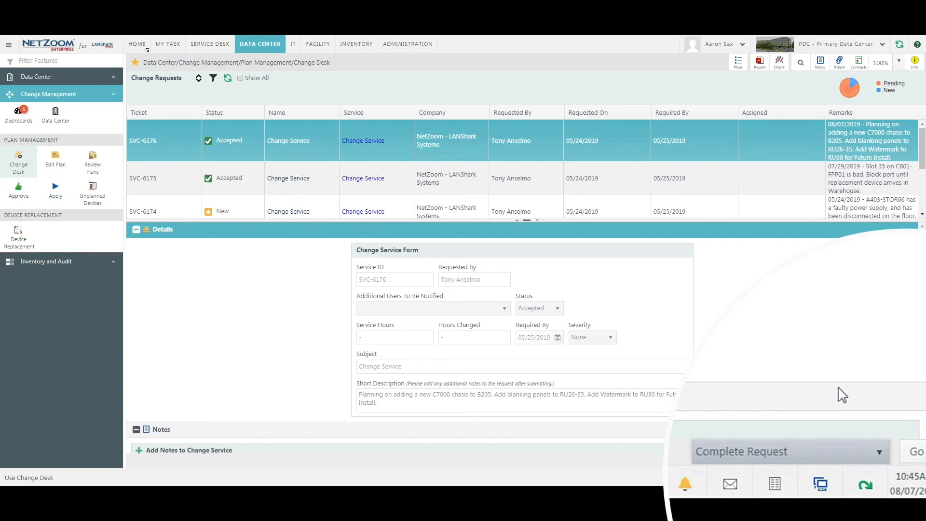
left_click(914, 460)
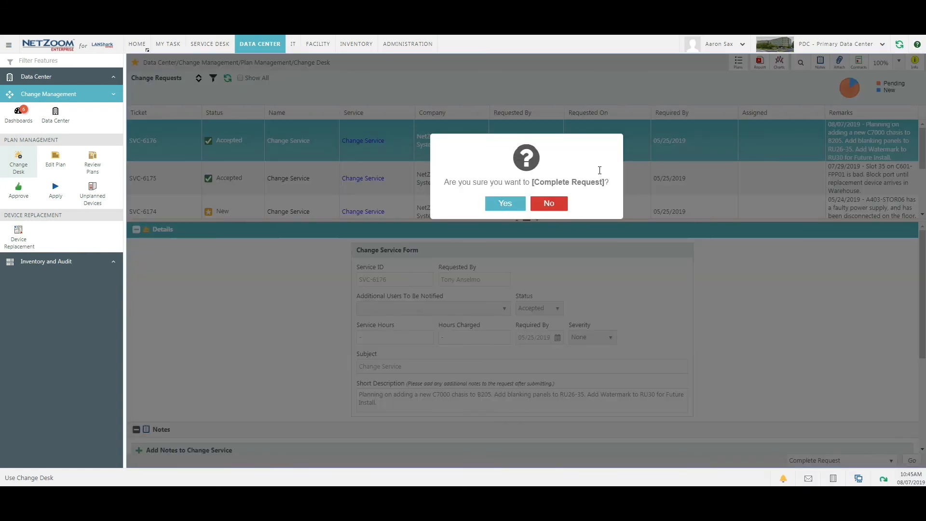
left_click(505, 203)
left_click(652, 380)
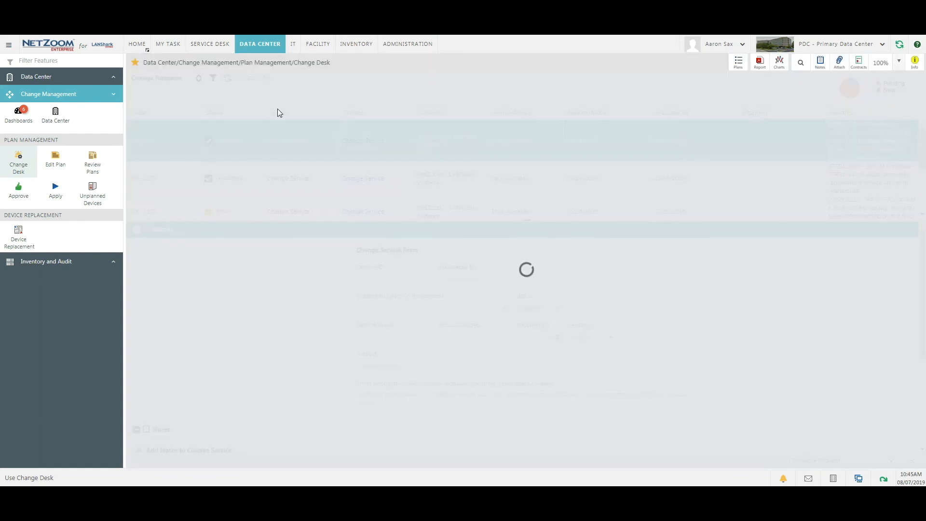